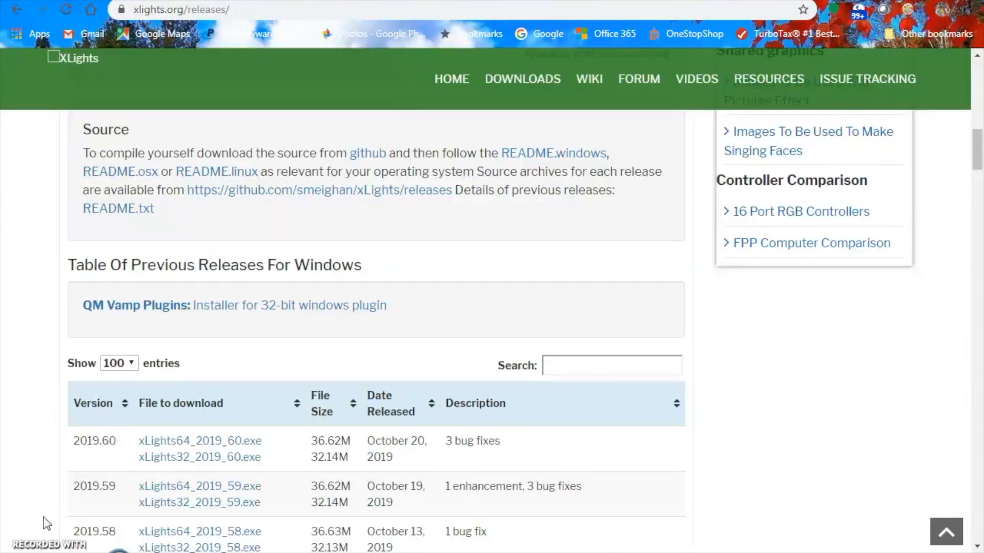
Look through the Light-O-Rama store pages for the Residential Series 16 Channel Starter Package and the CMB-24D Deluxe DC Card
{"action": "key", "text": "ctrl+Tab"}
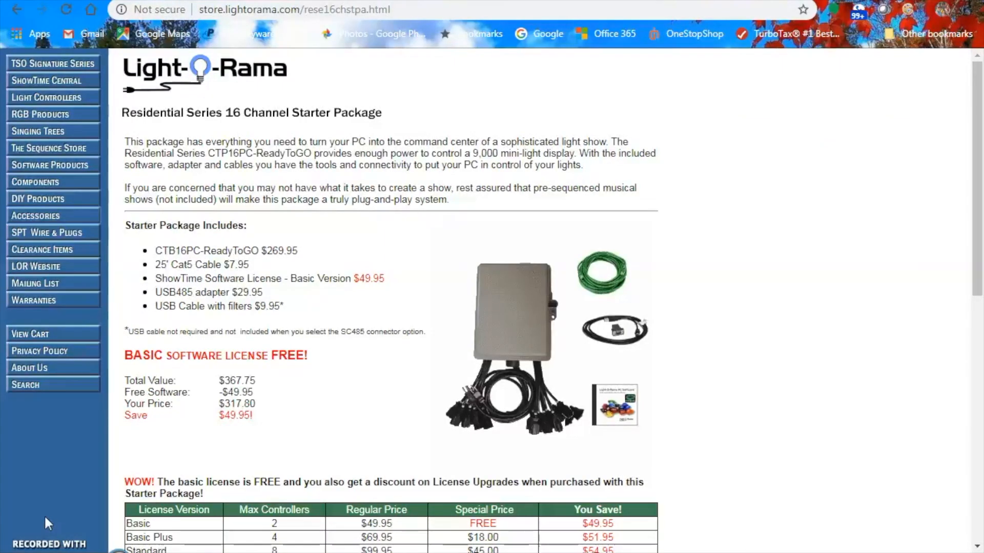
{"action": "key", "text": "ctrl+Tab"}
{"action": "left_click", "coordinate": [203, 241]}
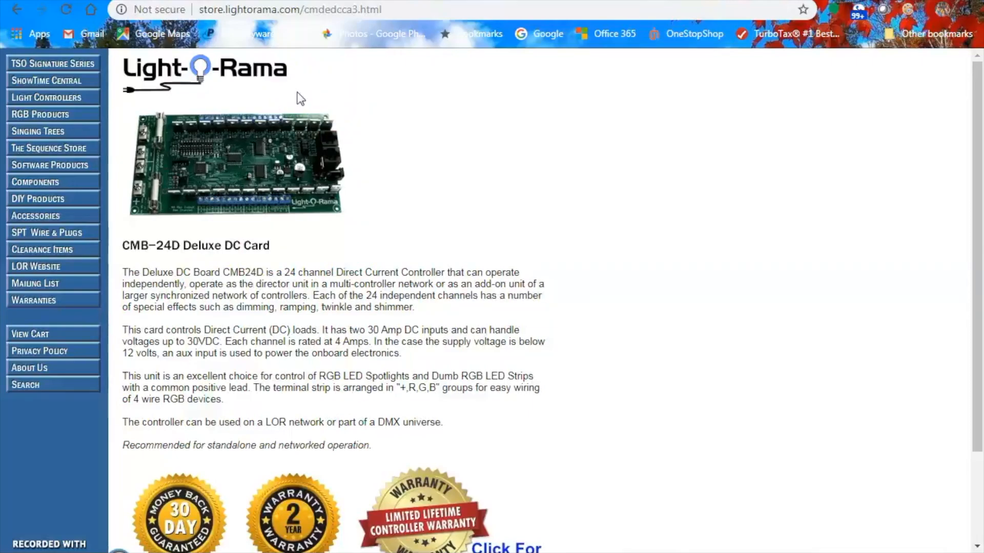
{"action": "key", "text": "alt+Left"}
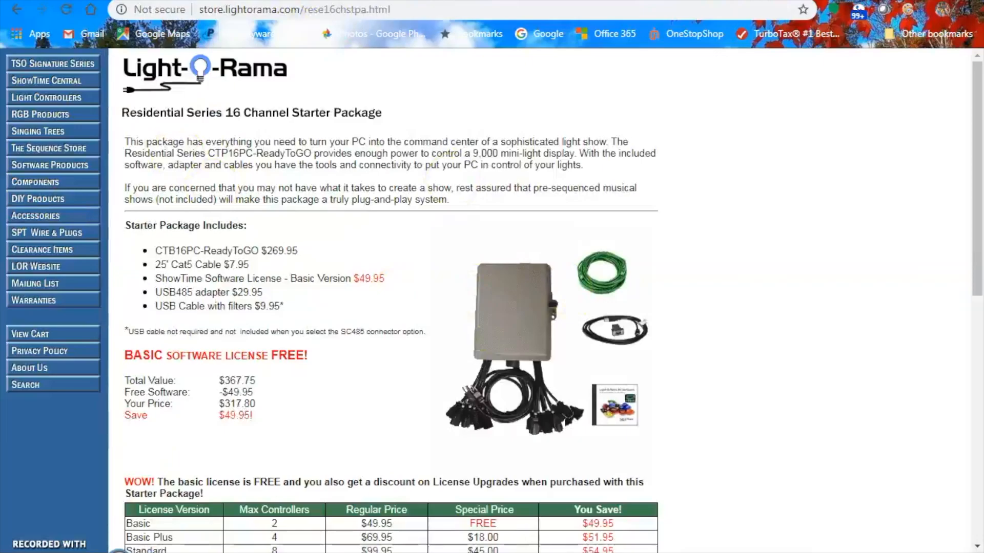
{"action": "key", "text": "alt+Right"}
{"action": "key", "text": "alt+Right"}
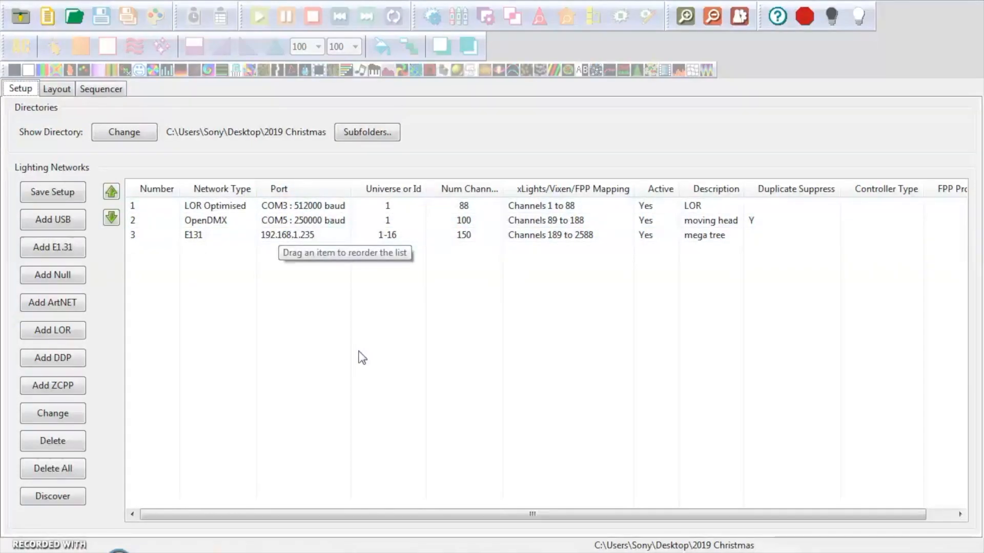
Open the setup for a new LOR network in xLights and check the USB-RS485 Communications Adapter page in the browser
{"action": "left_click", "coordinate": [740, 268]}
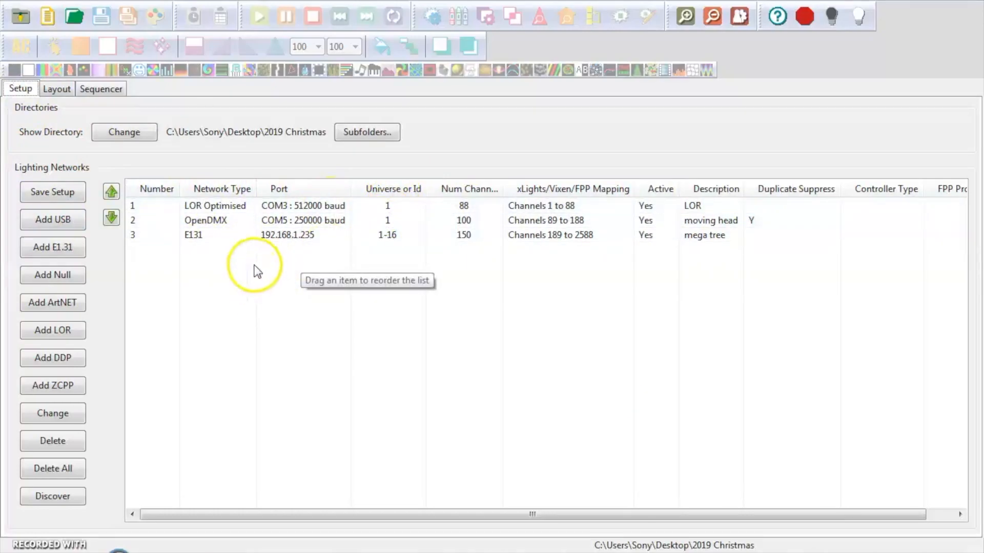
{"action": "left_click", "coordinate": [51, 332]}
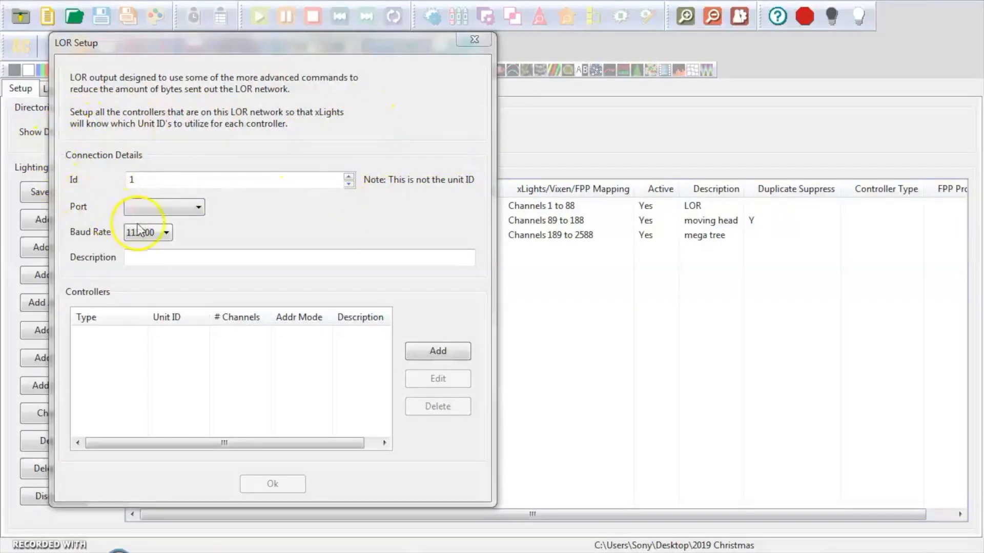
{"action": "left_click", "coordinate": [195, 209]}
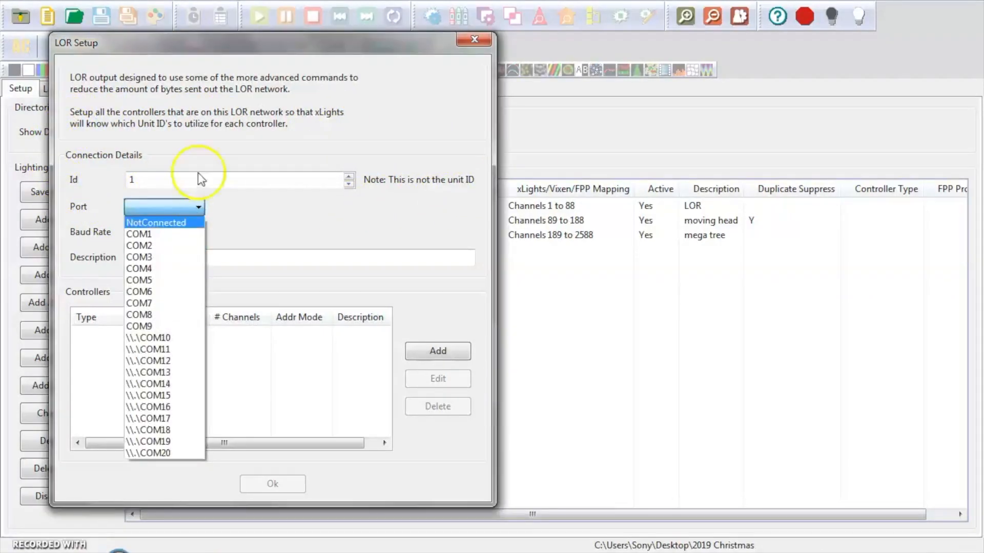
{"action": "left_click", "coordinate": [207, 547]}
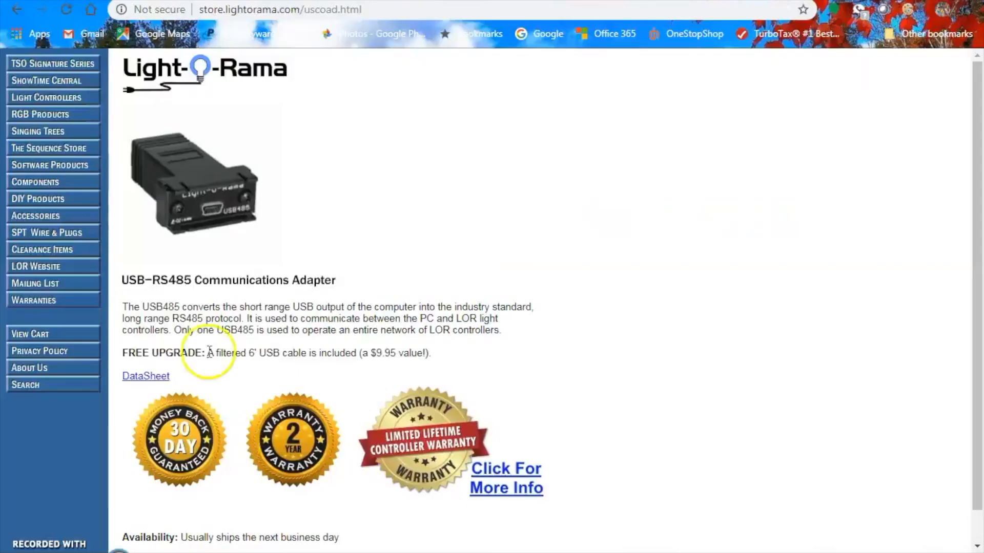
{"action": "left_click", "coordinate": [315, 548]}
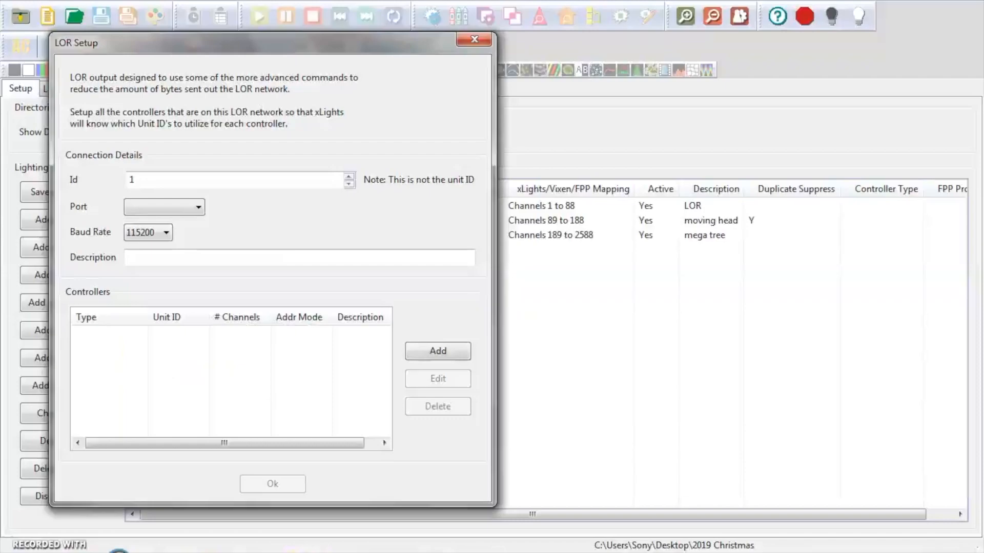
Examine the COM ports offered for the new LOR network without choosing one
{"action": "left_click", "coordinate": [190, 207]}
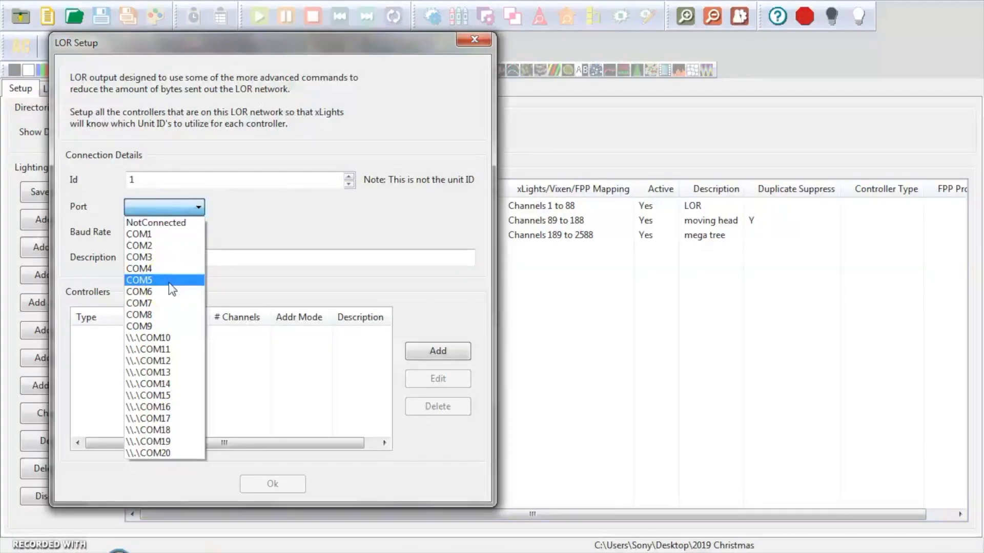
{"action": "key", "text": "Up"}
{"action": "key", "text": "Up"}
{"action": "key", "text": "Up"}
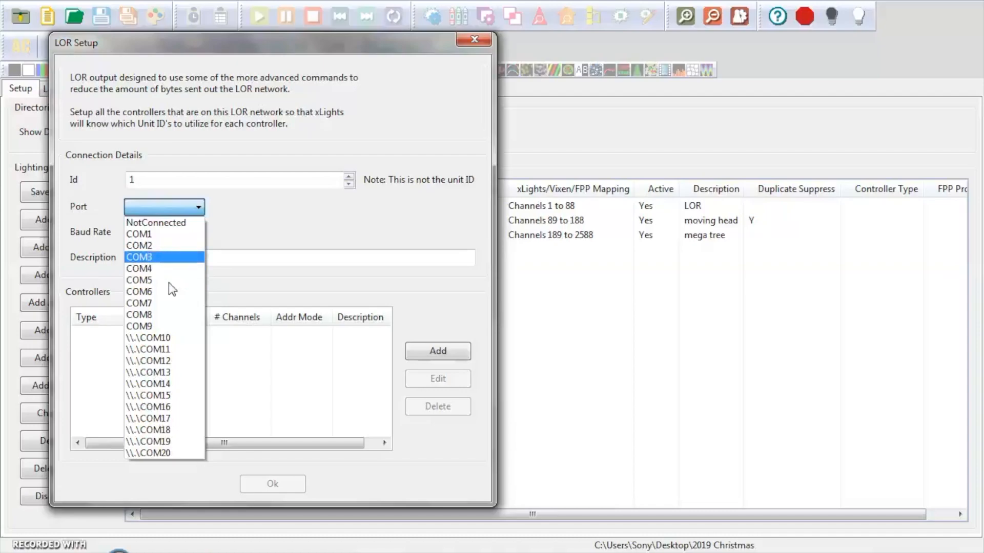
{"action": "key", "text": "Up"}
{"action": "key", "text": "Up"}
{"action": "key", "text": "Down"}
{"action": "key", "text": "Up"}
{"action": "key", "text": "Up"}
{"action": "key", "text": "Up"}
{"action": "key", "text": "Up"}
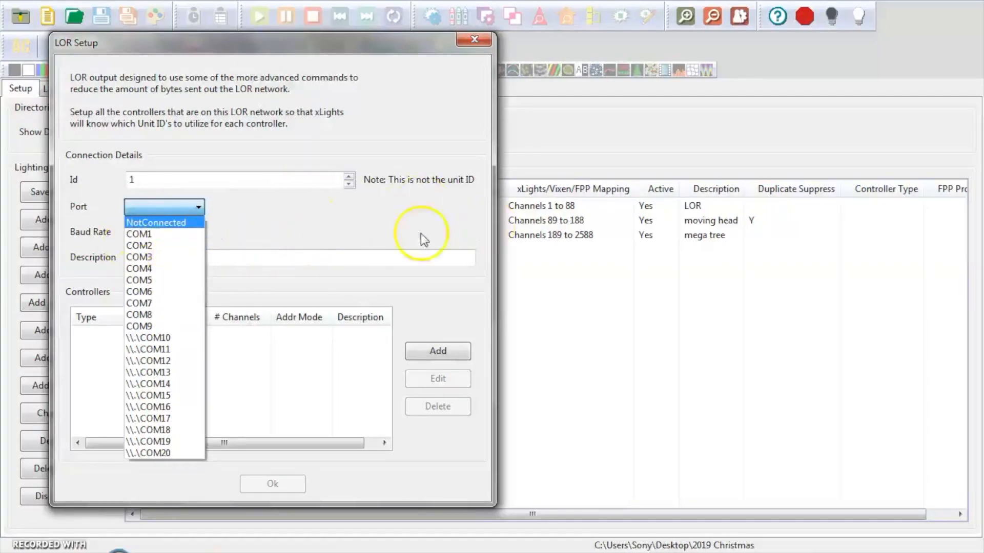
{"action": "key", "text": "Down"}
{"action": "key", "text": "Down"}
{"action": "key", "text": "Down"}
{"action": "key", "text": "Down"}
{"action": "key", "text": "Down"}
{"action": "key", "text": "Down"}
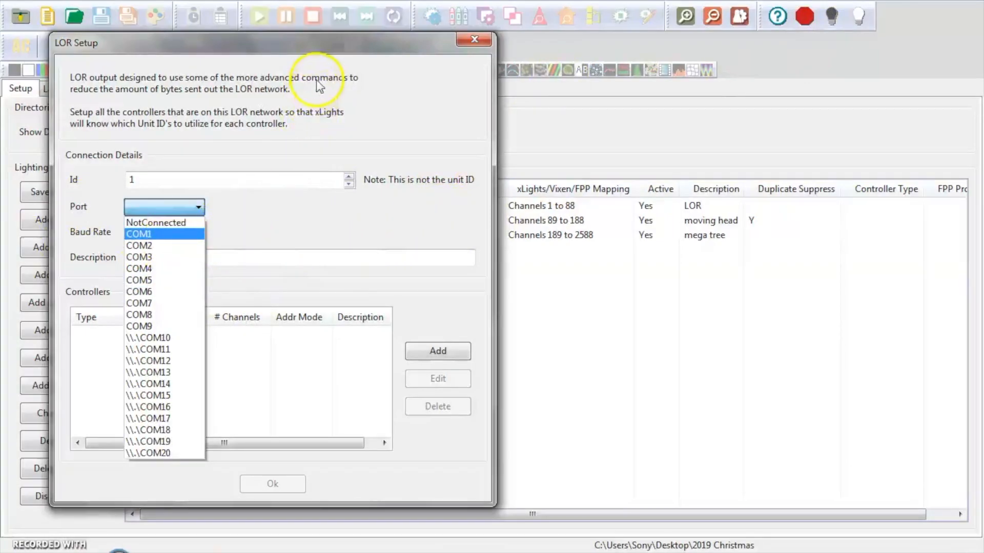
{"action": "left_click", "coordinate": [444, 272]}
Set the LOR network's port to COM3, its baud rate to 512000 and its description to LOR
{"action": "left_click_drag", "start_coordinate": [408, 41], "coordinate": [462, 97]}
{"action": "left_click", "coordinate": [287, 262]}
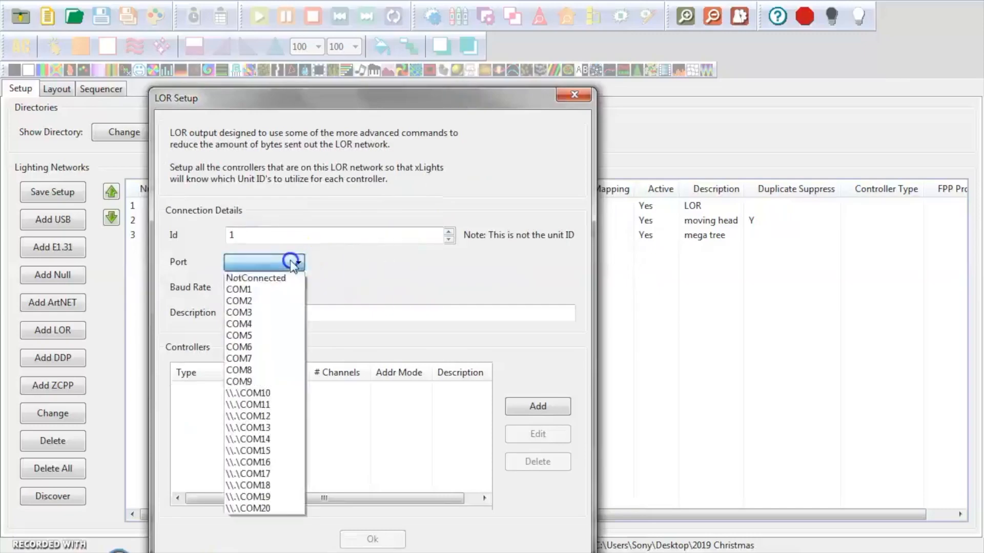
{"action": "left_click", "coordinate": [264, 314]}
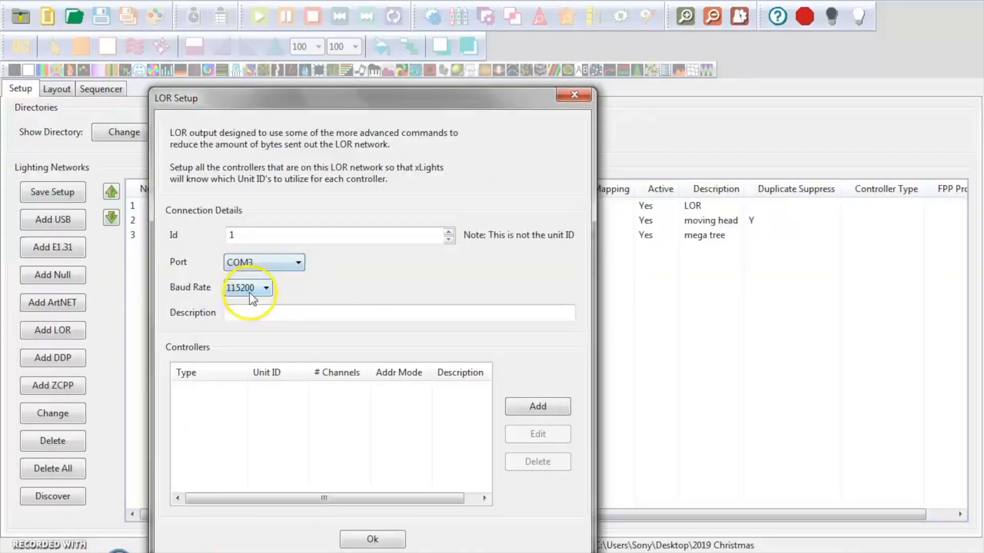
{"action": "left_click", "coordinate": [255, 290]}
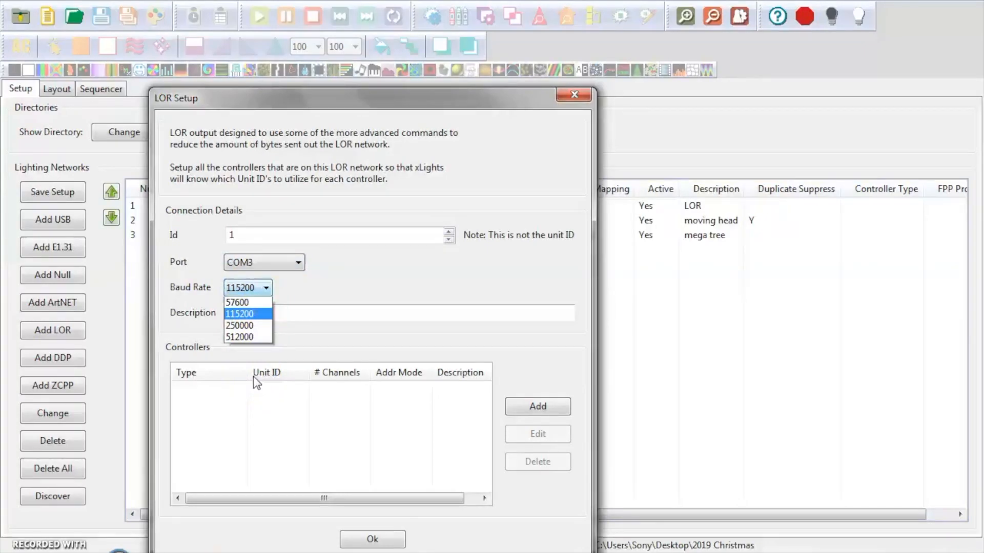
{"action": "left_click", "coordinate": [243, 336]}
{"action": "left_click", "coordinate": [305, 315]}
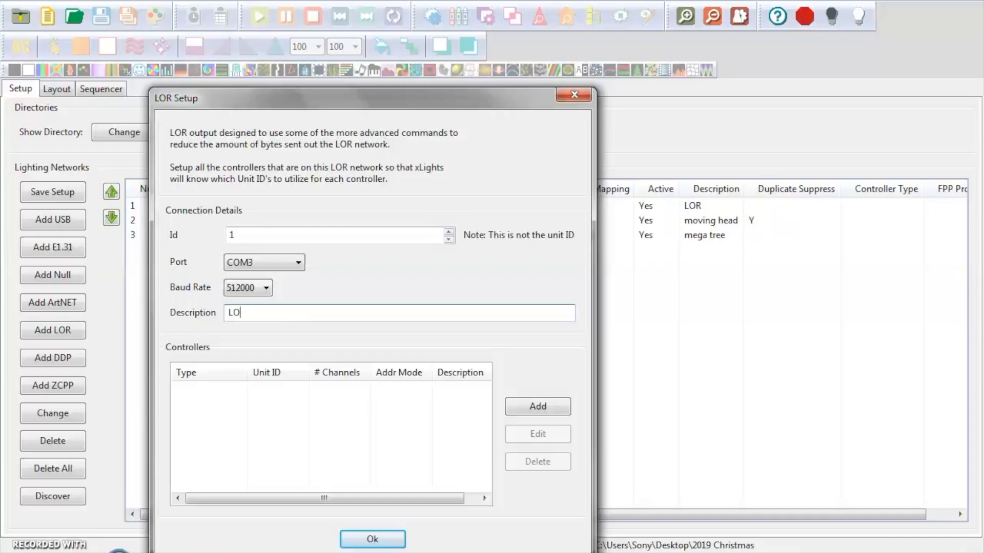
{"action": "type", "text": "R"}
{"action": "left_click_drag", "start_coordinate": [500, 101], "coordinate": [505, 26]}
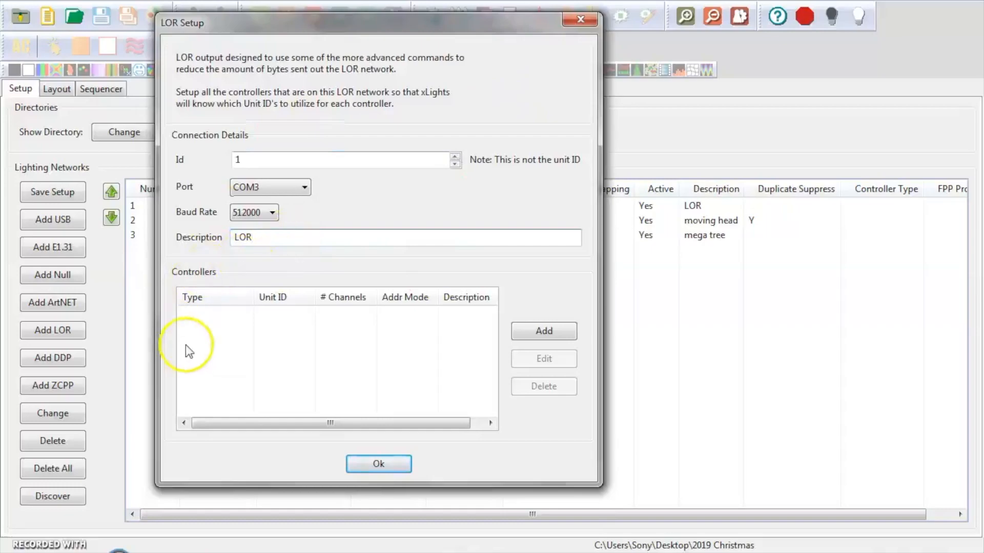
Add a 16-channel AC controller with unit ID 1 and the description "box 1" to the LOR network
{"action": "left_click", "coordinate": [544, 331]}
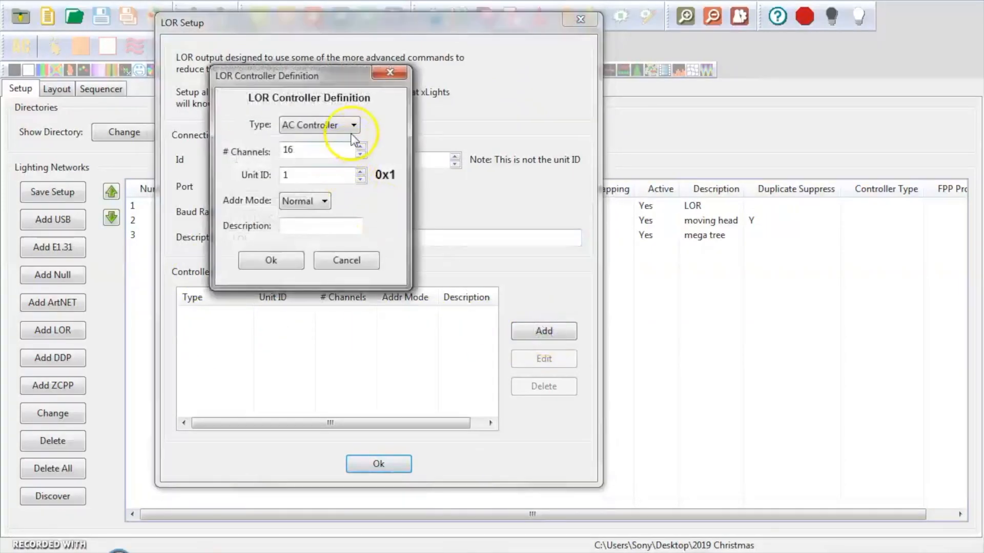
{"action": "key", "text": "Tab"}
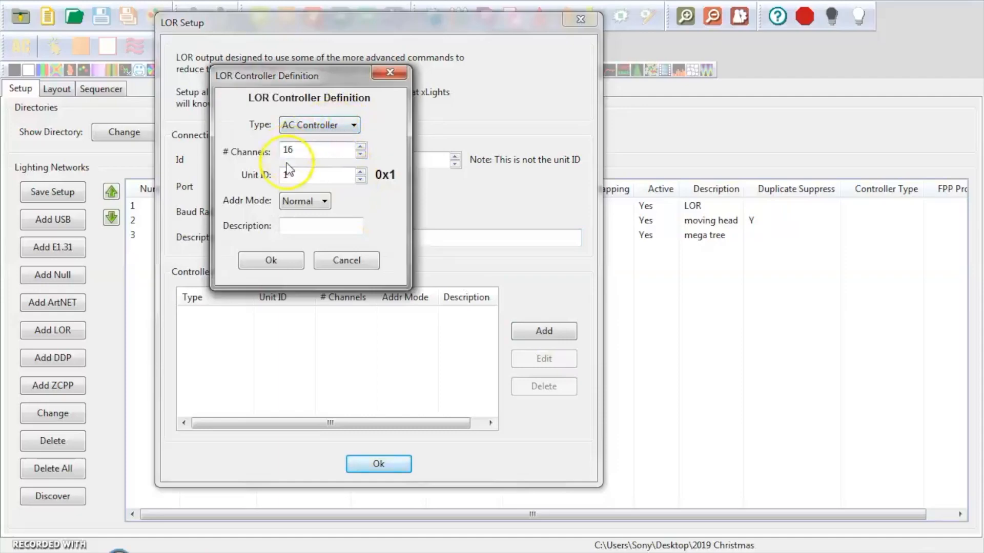
{"action": "left_click", "coordinate": [290, 176]}
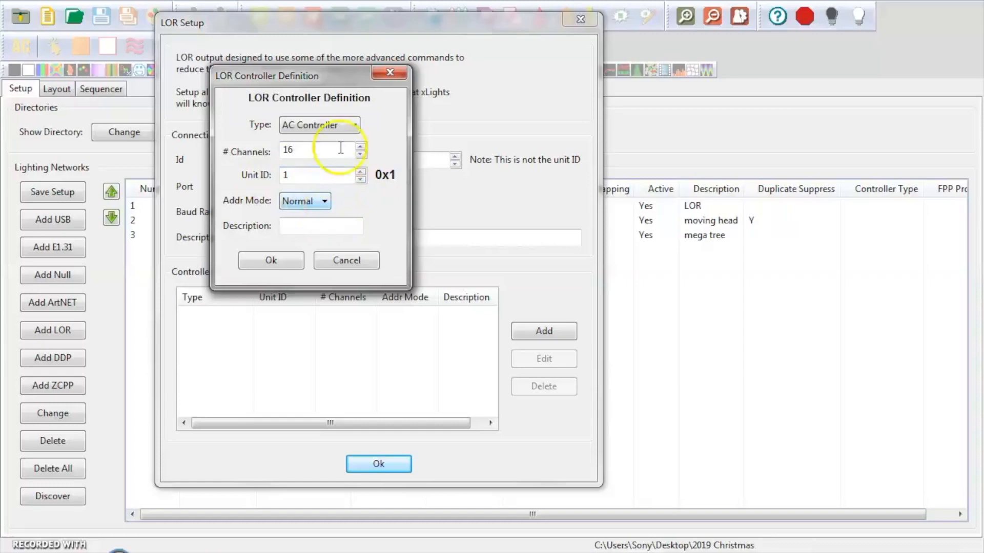
{"action": "left_click", "coordinate": [337, 229]}
{"action": "type", "text": "box 1"}
{"action": "left_click", "coordinate": [271, 260]}
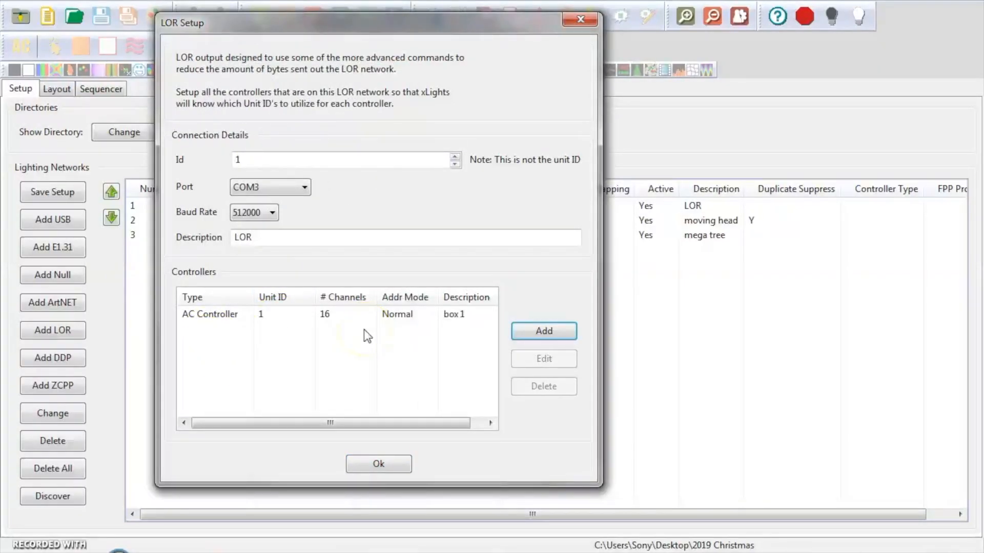
Add a second 16-channel AC controller with unit ID 2 and the description "box 2"
{"action": "key", "text": "Return"}
{"action": "key", "text": "Tab"}
{"action": "key", "text": "Up"}
{"action": "key", "text": "Tab"}
{"action": "key", "text": "Tab"}
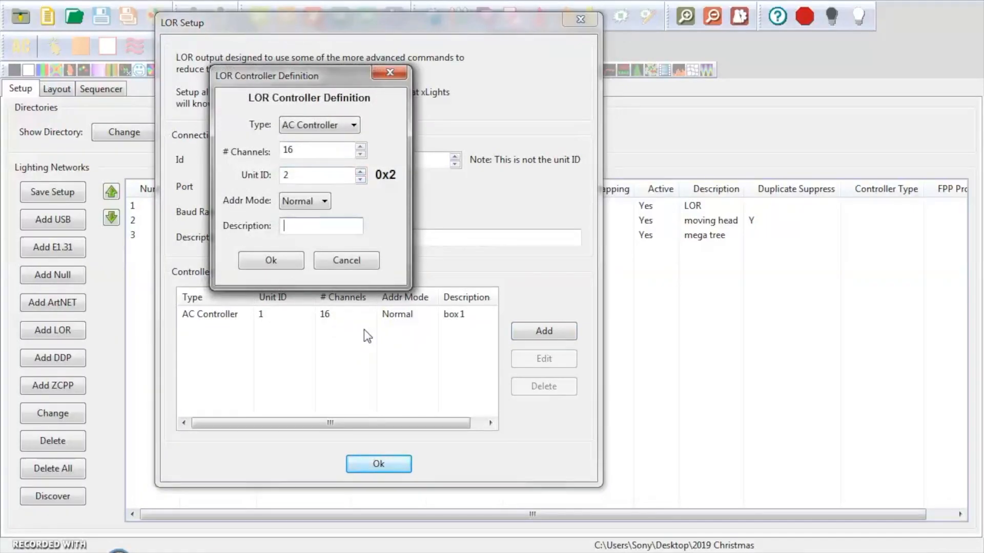
{"action": "type", "text": "box 2"}
{"action": "left_click", "coordinate": [289, 244]}
{"action": "left_click", "coordinate": [303, 229]}
{"action": "left_click", "coordinate": [291, 259]}
Add a third 16-channel AC controller with unit ID 3 and the description "box 3"
{"action": "left_click", "coordinate": [532, 331]}
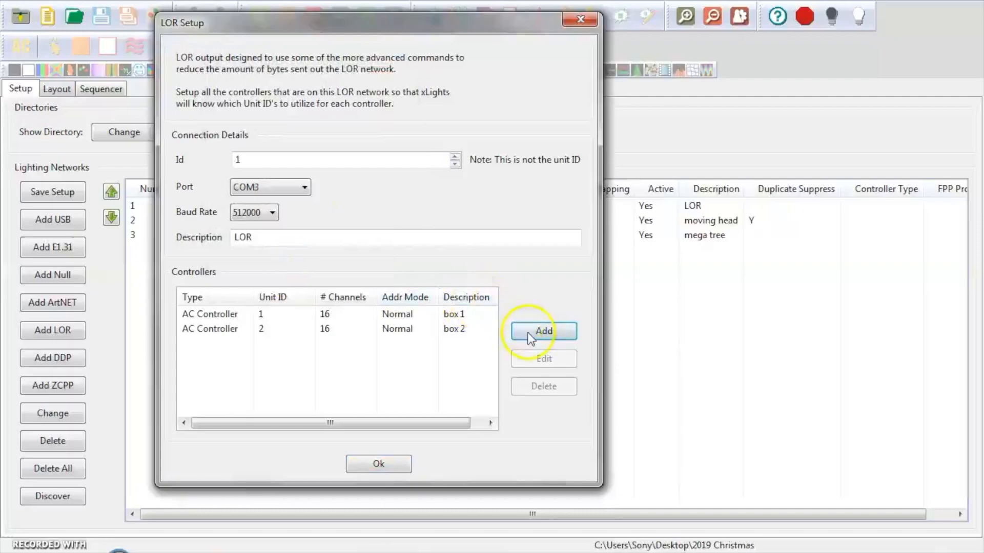
{"action": "double_click", "coordinate": [325, 174]}
{"action": "type", "text": "3"}
{"action": "left_click", "coordinate": [305, 225]}
{"action": "type", "text": "v"}
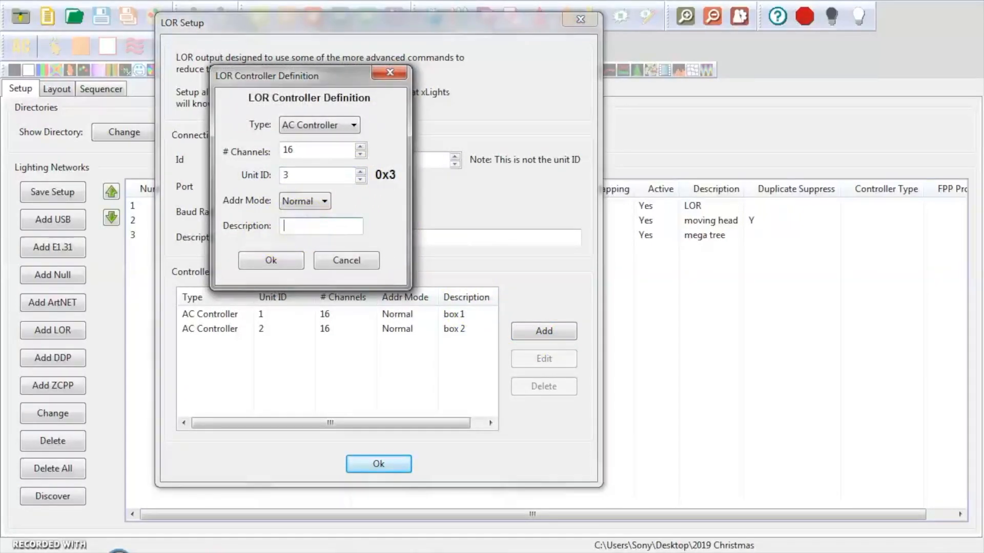
{"action": "left_click", "coordinate": [294, 260]}
Add a fourth 16-channel AC controller with unit ID 4 and the description "box"
{"action": "left_click", "coordinate": [559, 330]}
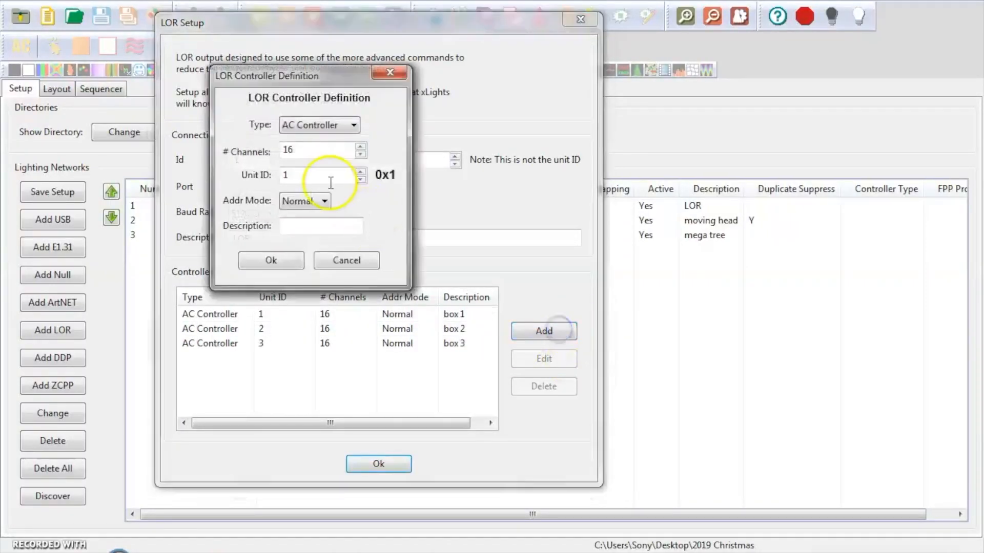
{"action": "left_click_drag", "start_coordinate": [328, 175], "coordinate": [272, 179]}
{"action": "type", "text": "4"}
{"action": "left_click", "coordinate": [290, 227]}
{"action": "type", "text": "box"}
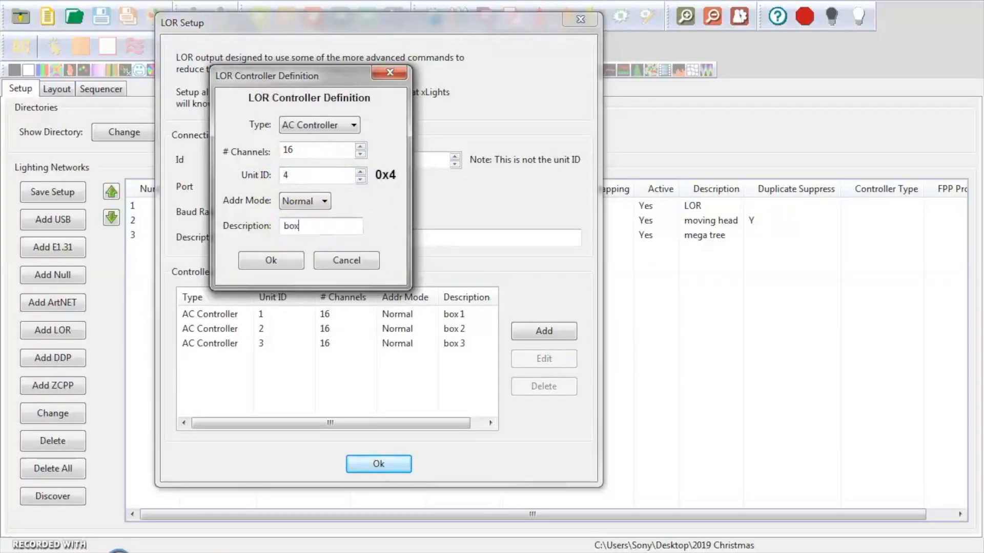
{"action": "key", "text": "Return"}
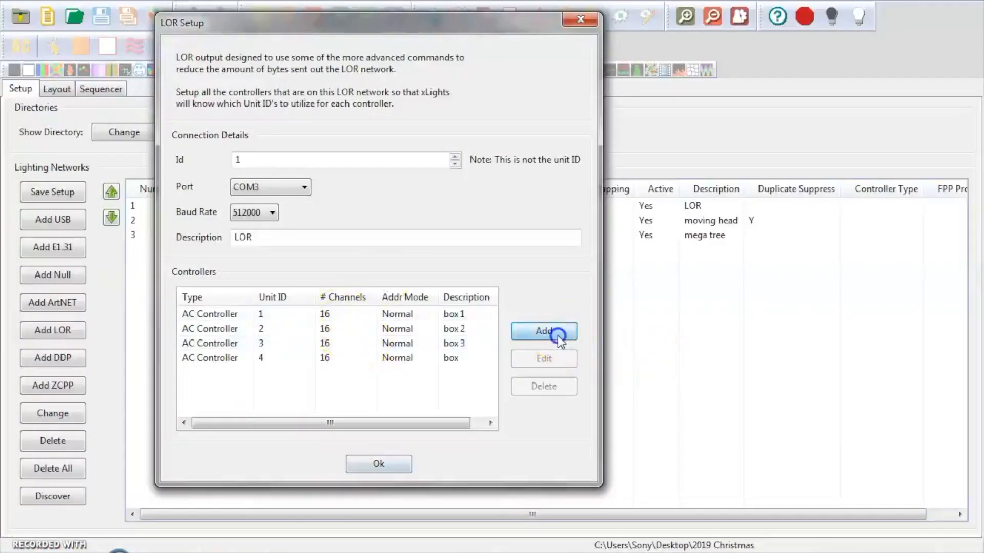
Add a 24-channel RGB controller with unit ID 5 and the description "rgb flood", and confirm the LOR network setup
{"action": "left_click", "coordinate": [557, 336]}
{"action": "left_click", "coordinate": [348, 126]}
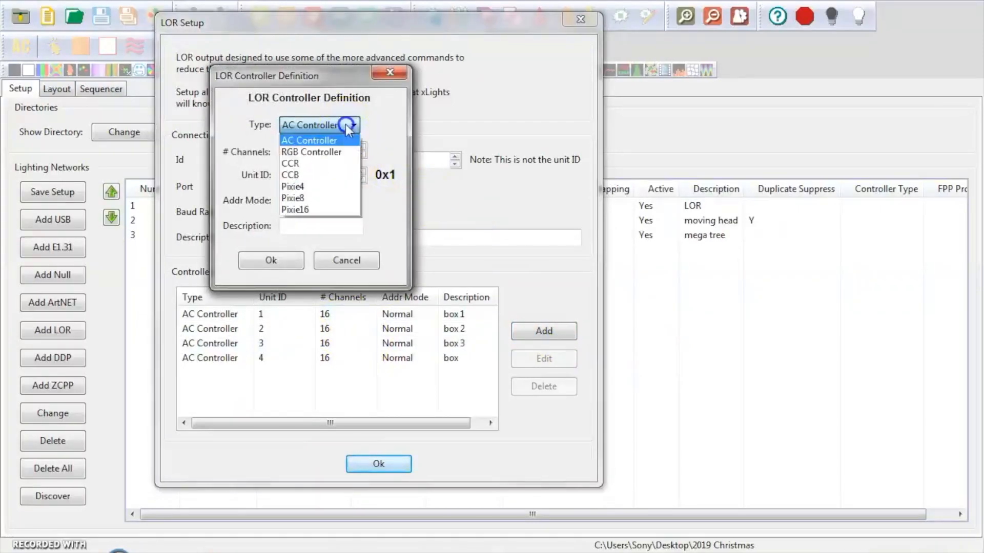
{"action": "left_click", "coordinate": [338, 152]}
{"action": "left_click", "coordinate": [316, 152]}
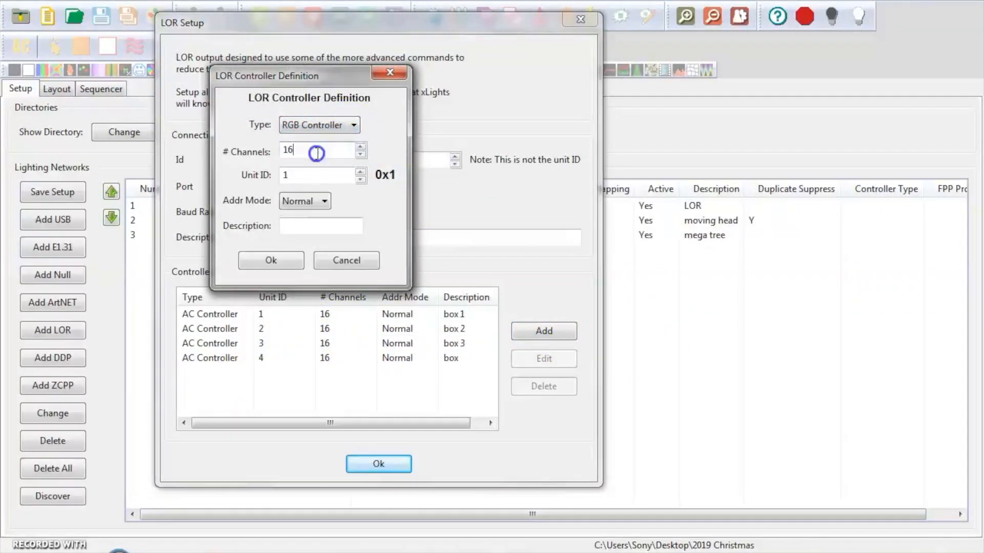
{"action": "double_click", "coordinate": [317, 153]}
{"action": "left_click", "coordinate": [329, 180]}
{"action": "left_click", "coordinate": [326, 182]}
{"action": "type", "text": "5"}
{"action": "key", "text": "Tab"}
{"action": "key", "text": "Tab"}
{"action": "type", "text": "rgb"}
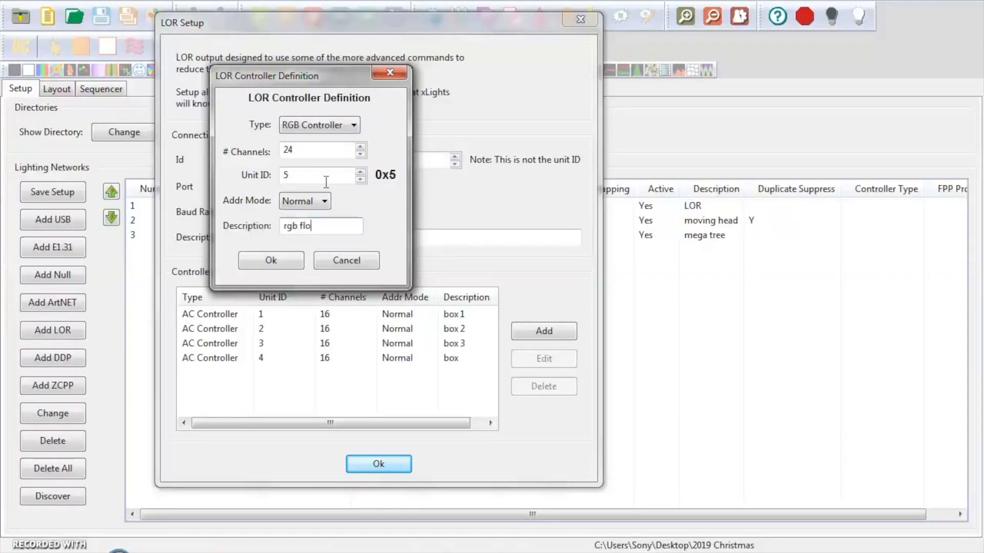
{"action": "key", "text": "Return"}
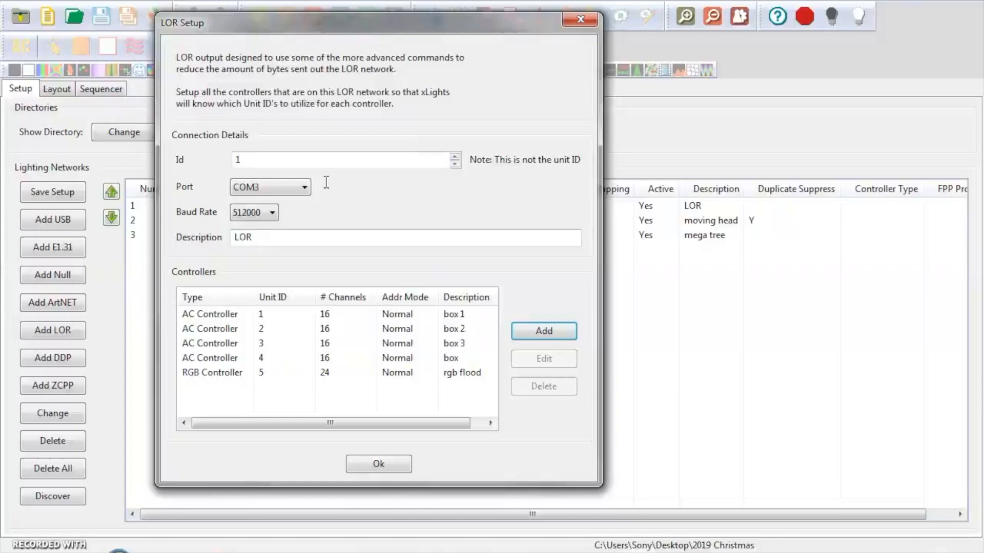
{"action": "left_click", "coordinate": [378, 463]}
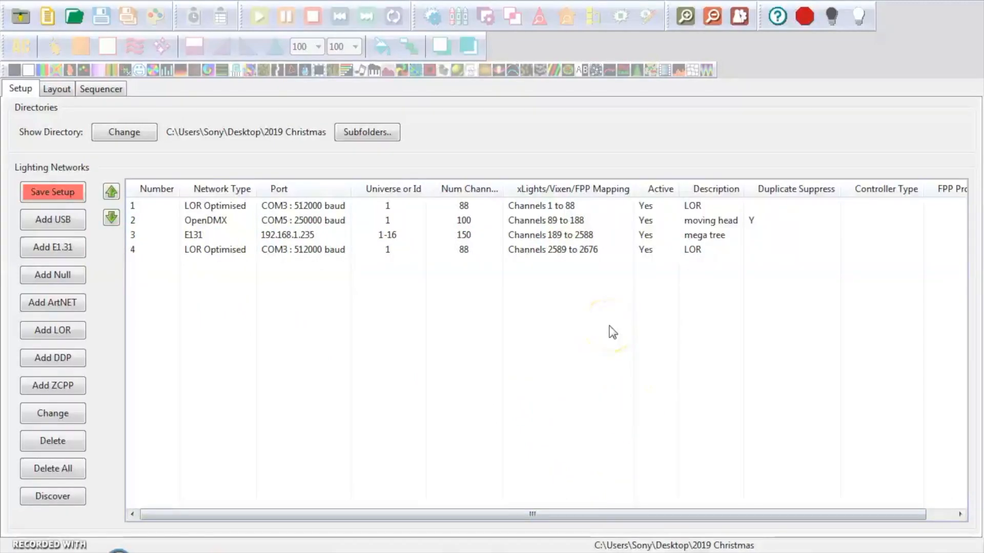
Delete the duplicate LOR network in row 4 of the lighting networks list
{"action": "left_click", "coordinate": [556, 257]}
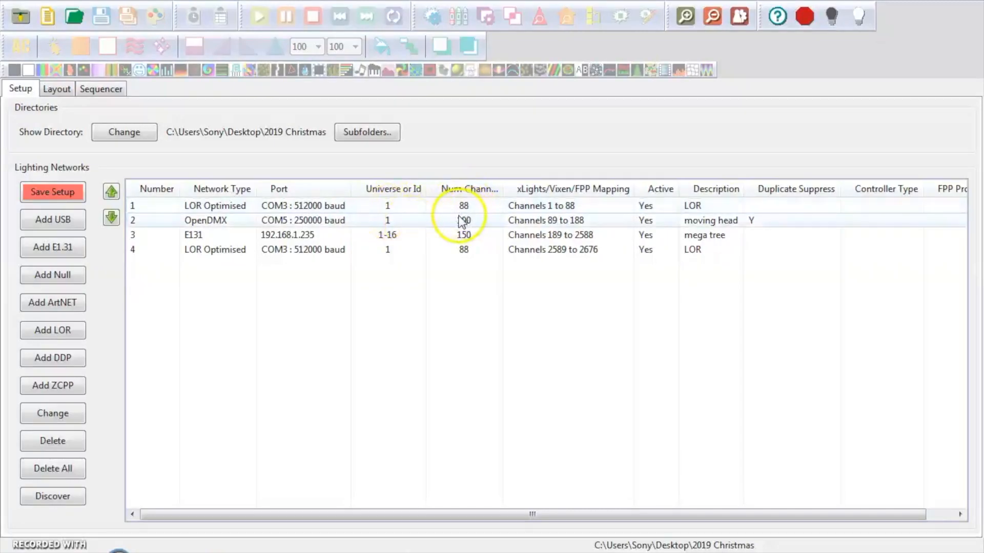
{"action": "right_click", "coordinate": [334, 252]}
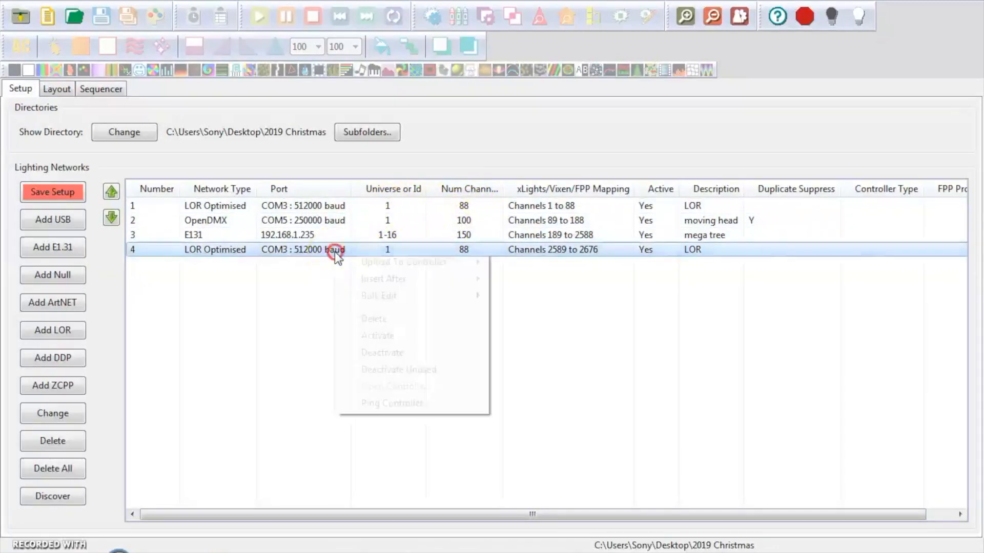
{"action": "left_click", "coordinate": [389, 319]}
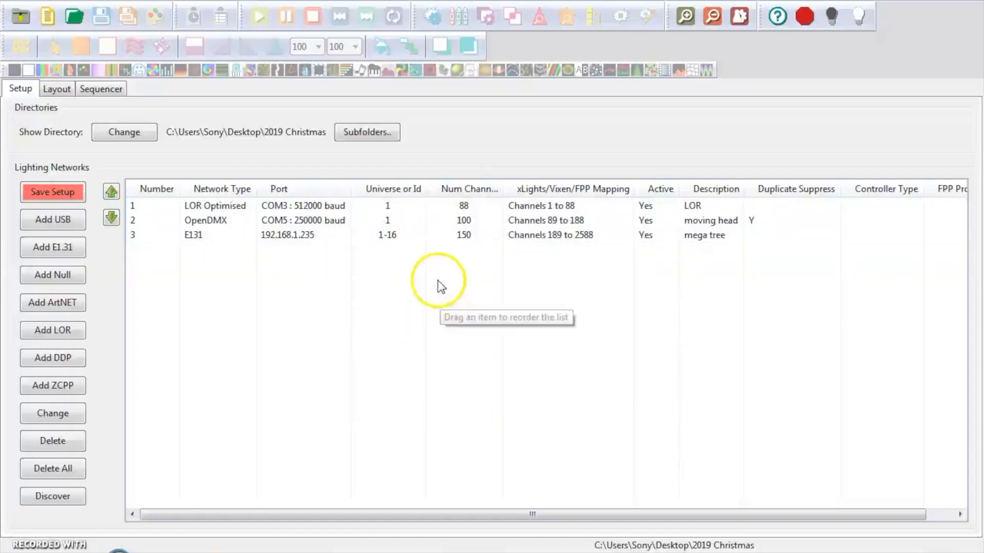